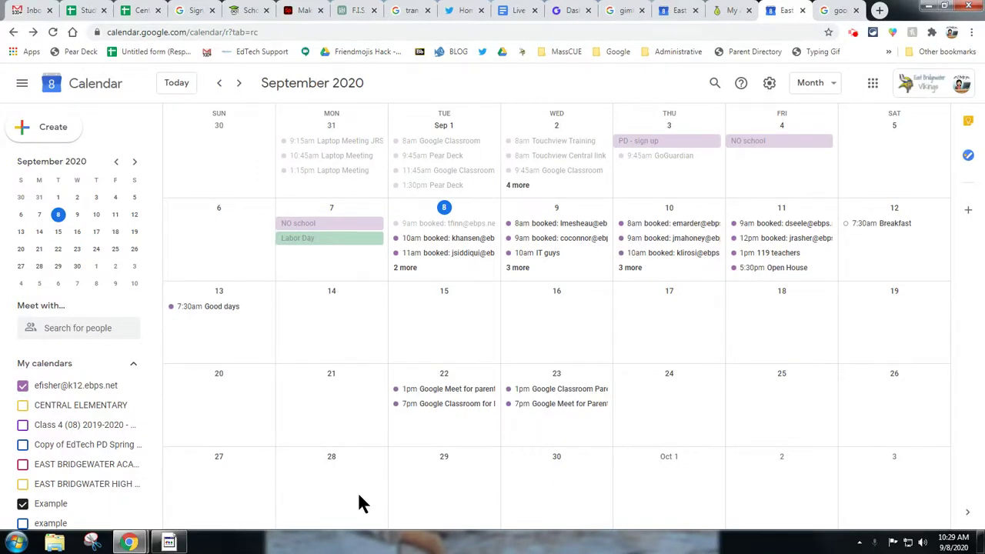
# Create a new calendar event on September 16, 2020 with full event options and title it "Morning Annoucements".
pyautogui.click(555, 322)
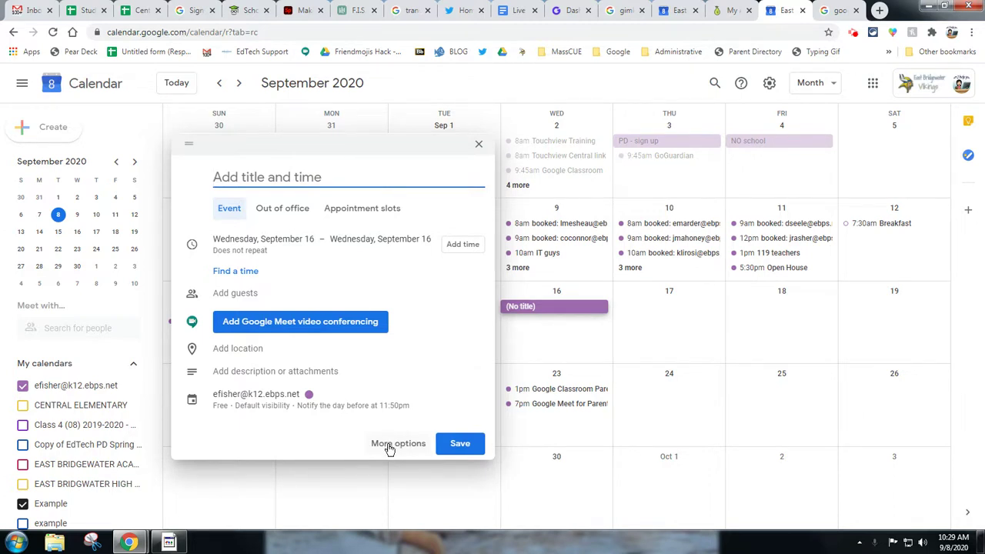
pyautogui.click(404, 453)
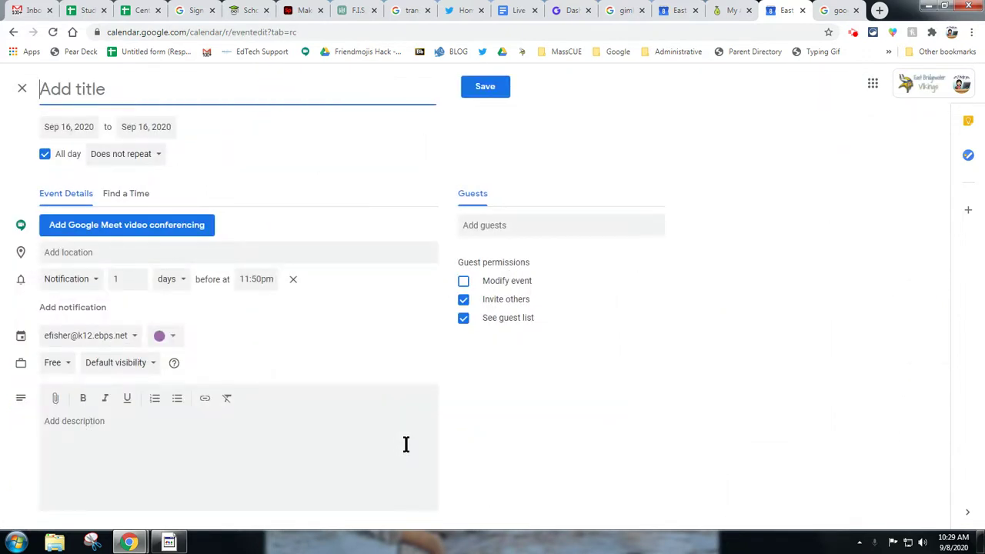
pyautogui.write('Morning Annoucements')
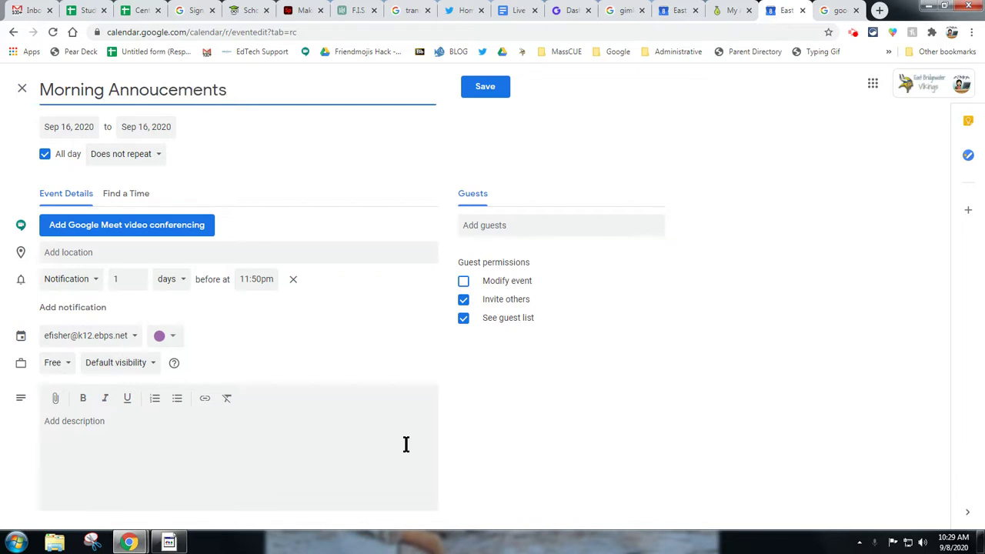
# Make the event timed instead of all-day, starting at 8:30am and repeating every weekday (Monday to Friday).
pyautogui.click(45, 155)
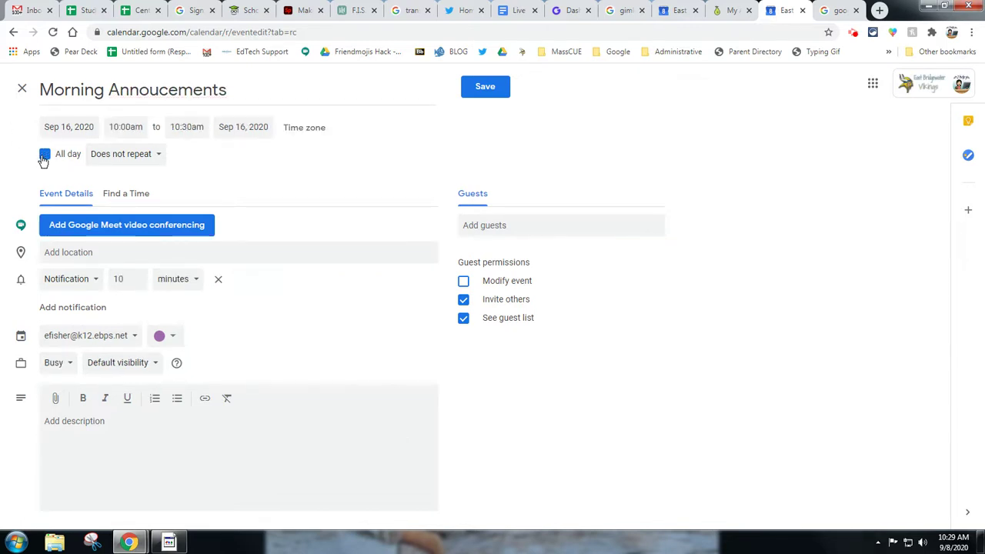
pyautogui.click(133, 128)
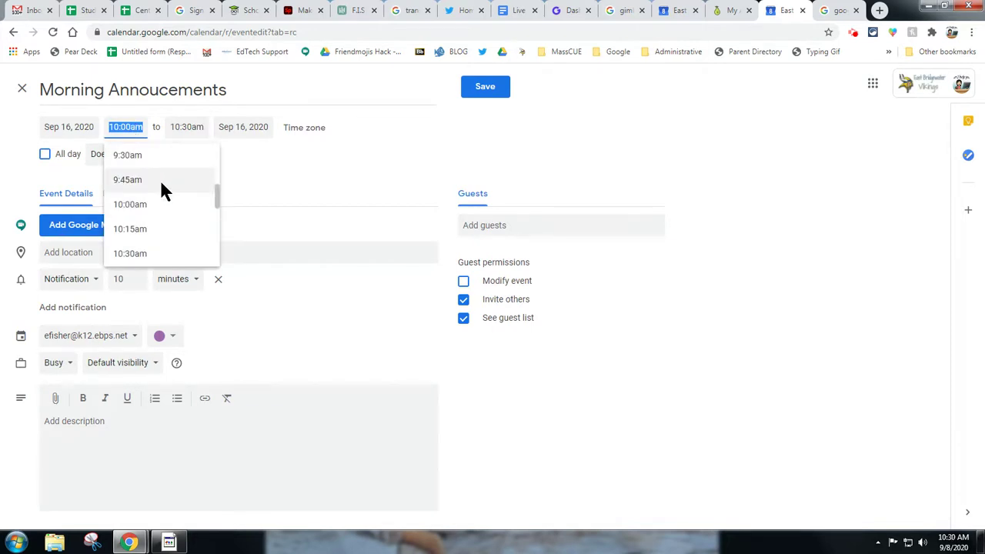
pyautogui.scroll(2, 162, 185)
pyautogui.click(141, 183)
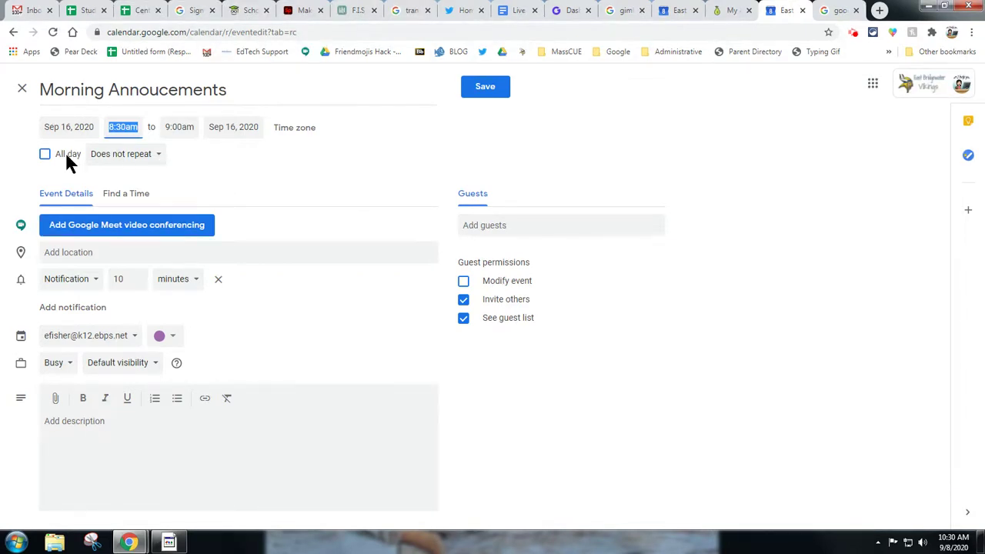
pyautogui.click(158, 161)
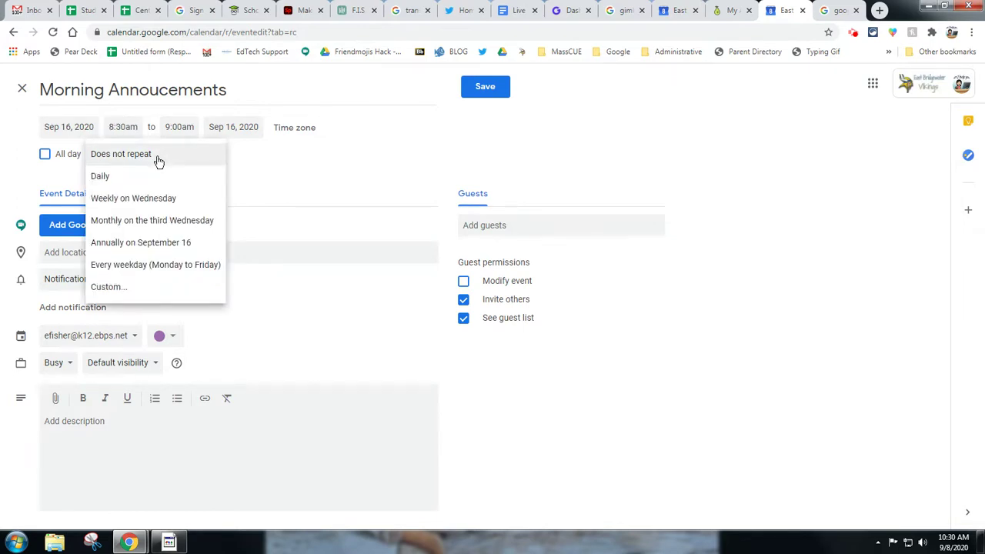
pyautogui.click(208, 265)
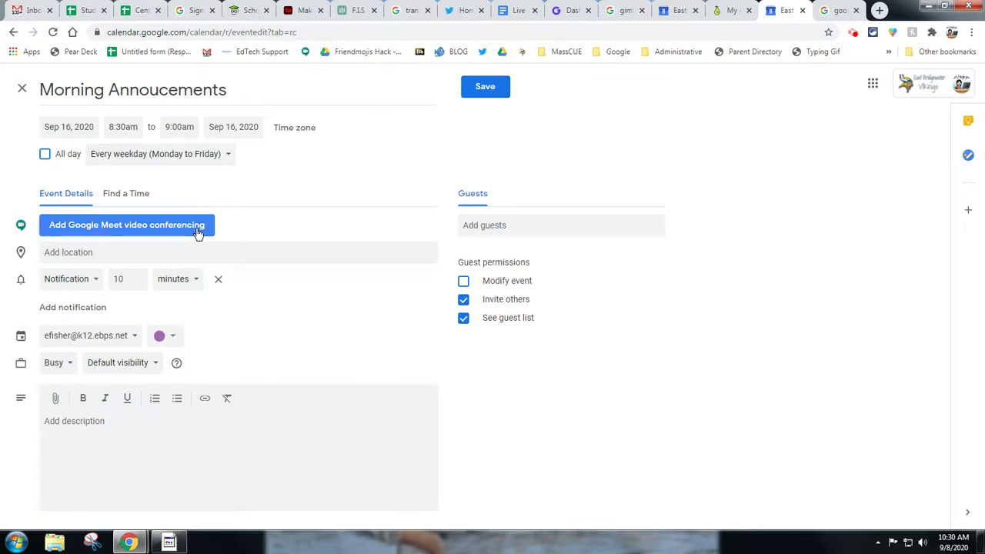
# Add Google Meet video conferencing to the event and attach a live stream to it, accepting the settings reset.
pyautogui.click(198, 233)
pyautogui.click(139, 231)
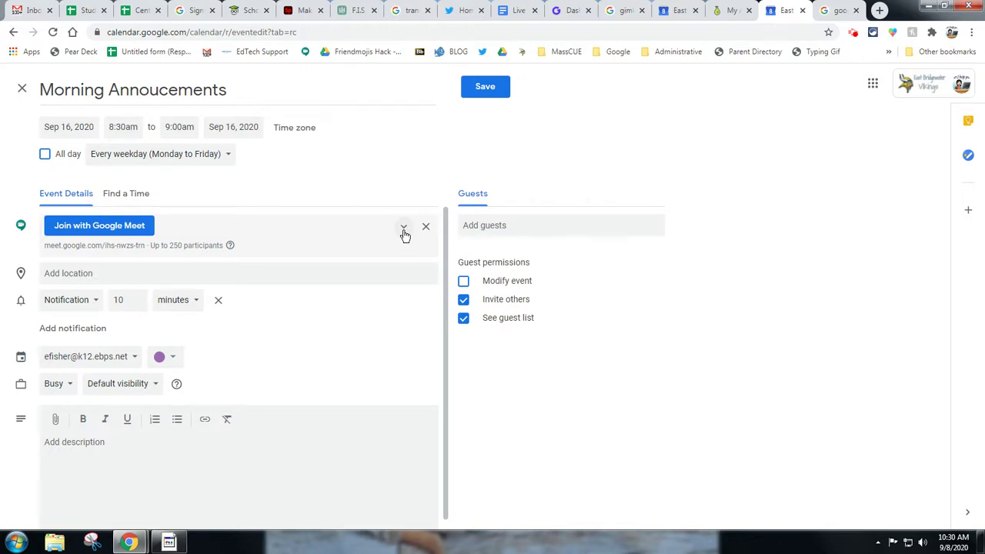
pyautogui.click(404, 230)
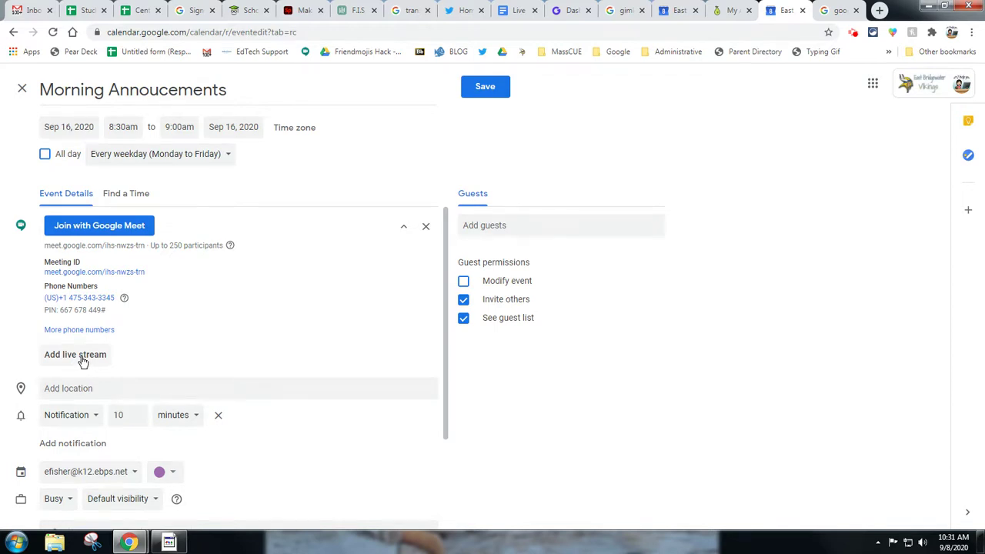
pyautogui.click(80, 361)
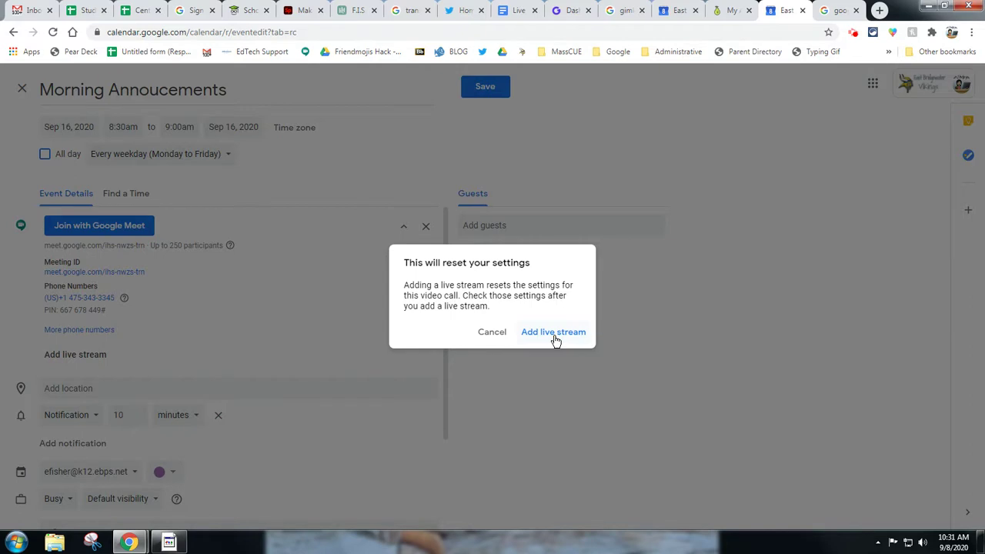
pyautogui.click(555, 338)
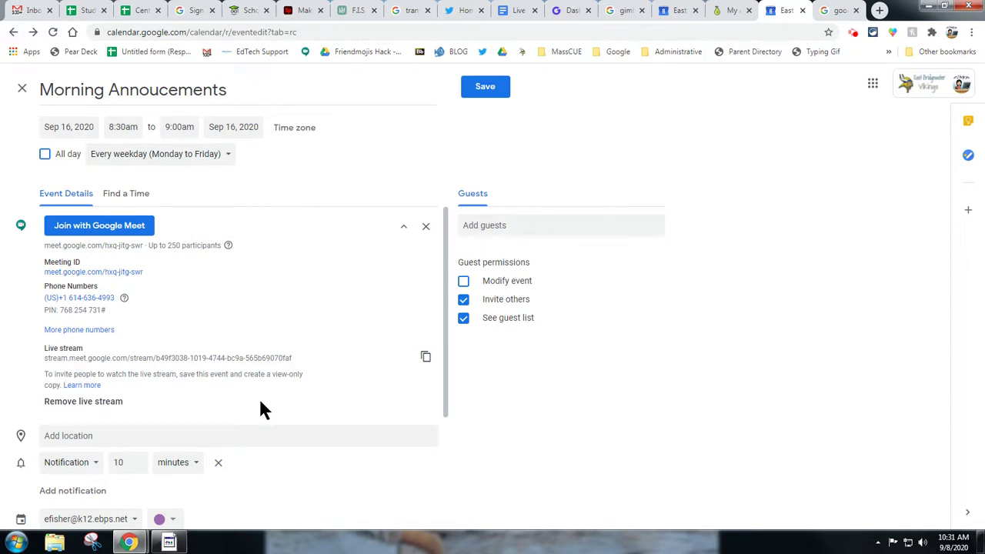
# Copy the event's live stream link and save the recurring event.
pyautogui.click(426, 359)
pyautogui.click(427, 364)
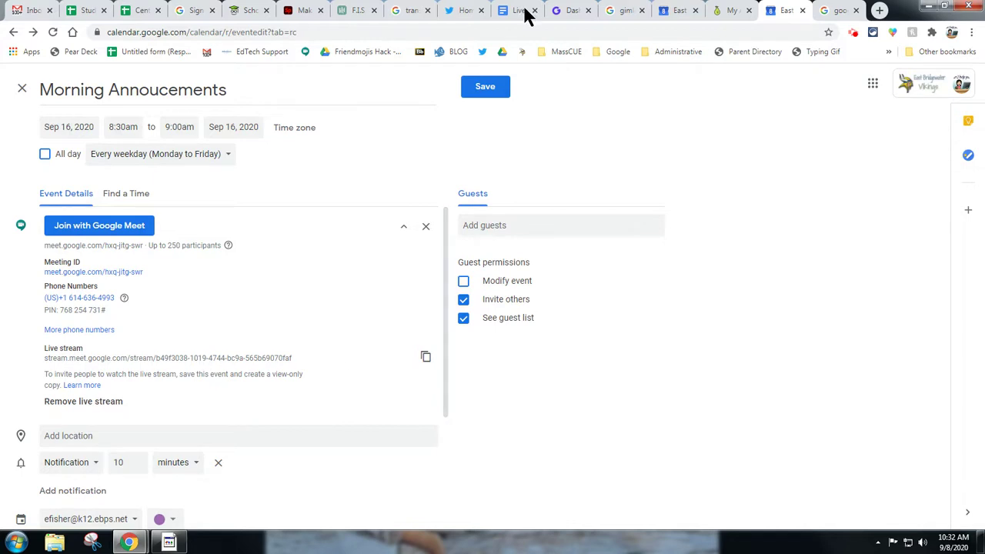
pyautogui.click(492, 89)
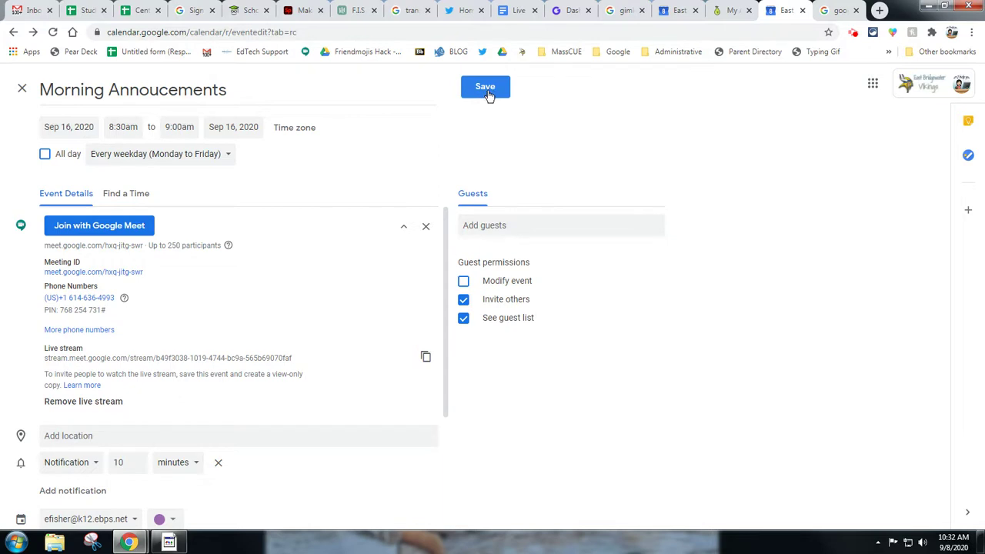
pyautogui.click(486, 88)
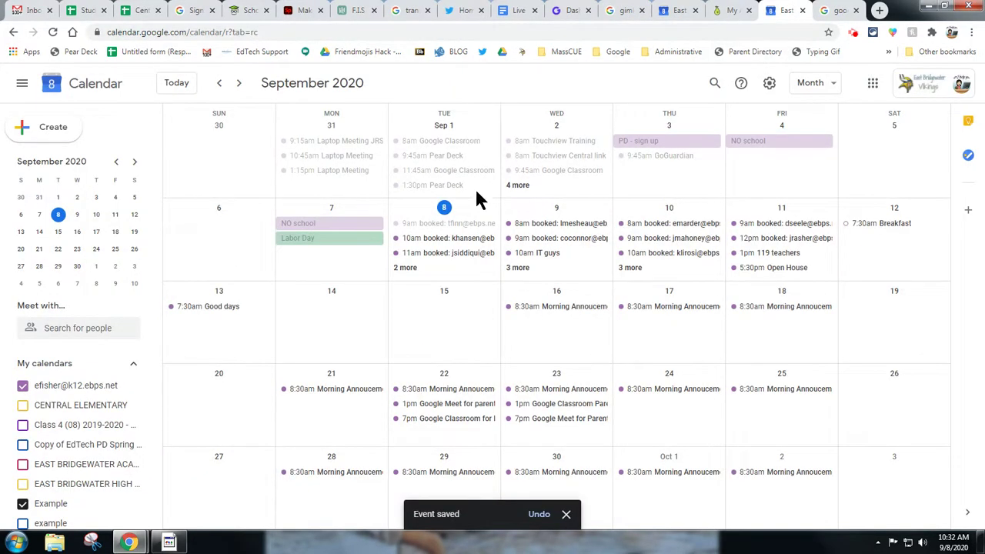
# Check the details of the recurring event on September 30, October 14 and October 15 in the October 2020 month view.
pyautogui.click(240, 82)
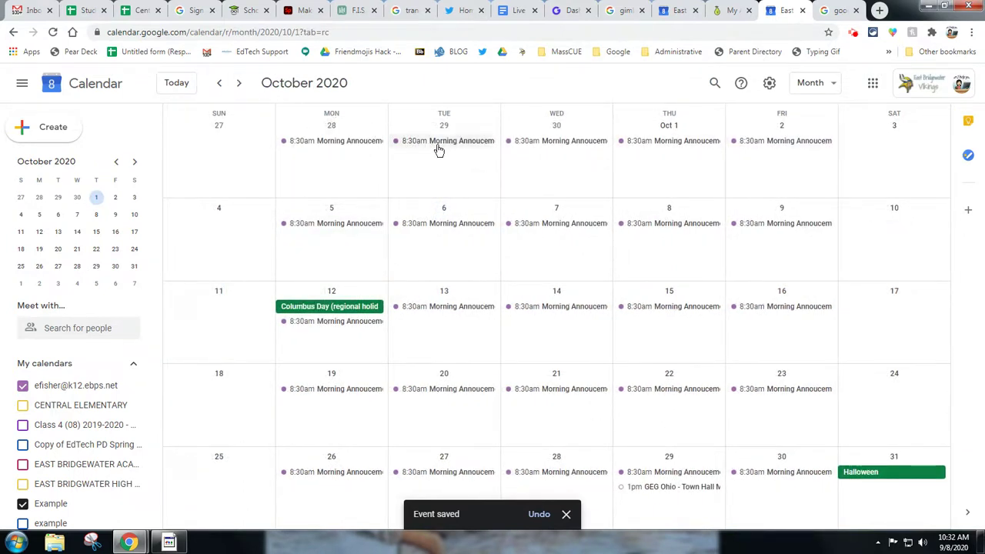
pyautogui.click(567, 142)
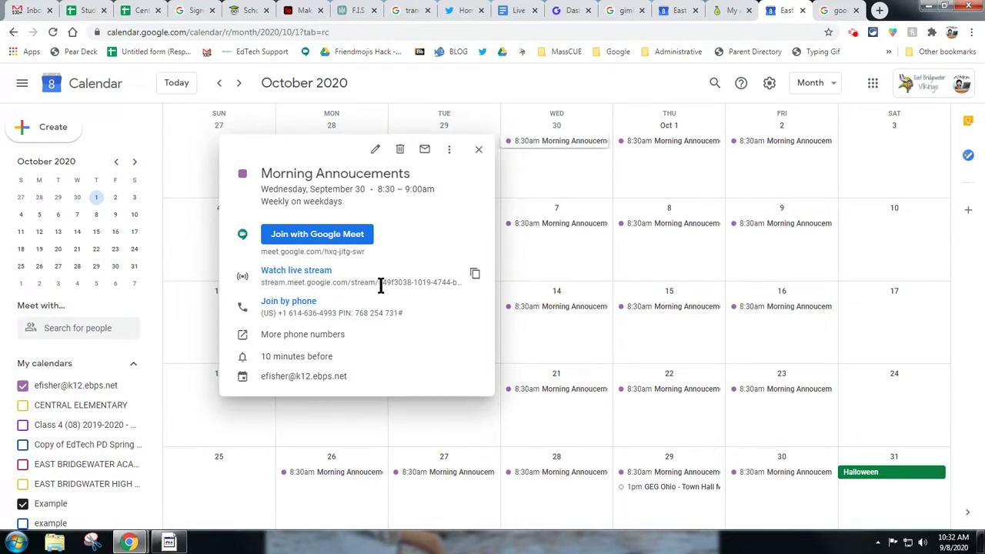
pyautogui.click(543, 307)
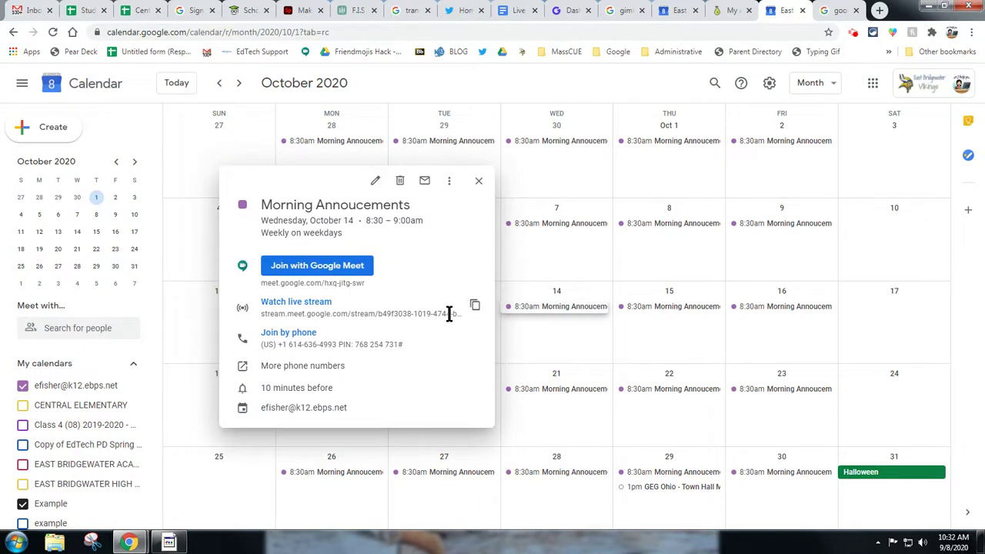
pyautogui.click(705, 309)
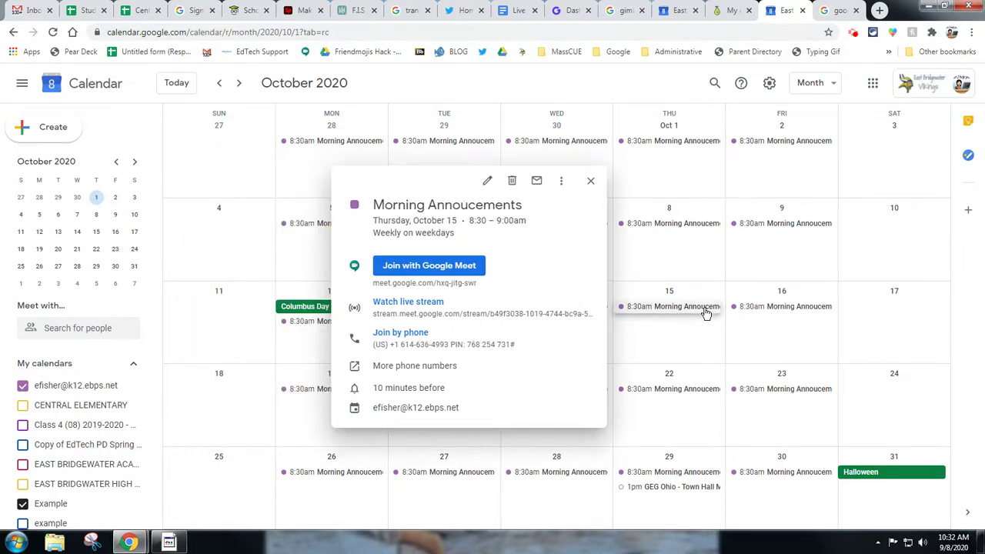
pyautogui.click(515, 81)
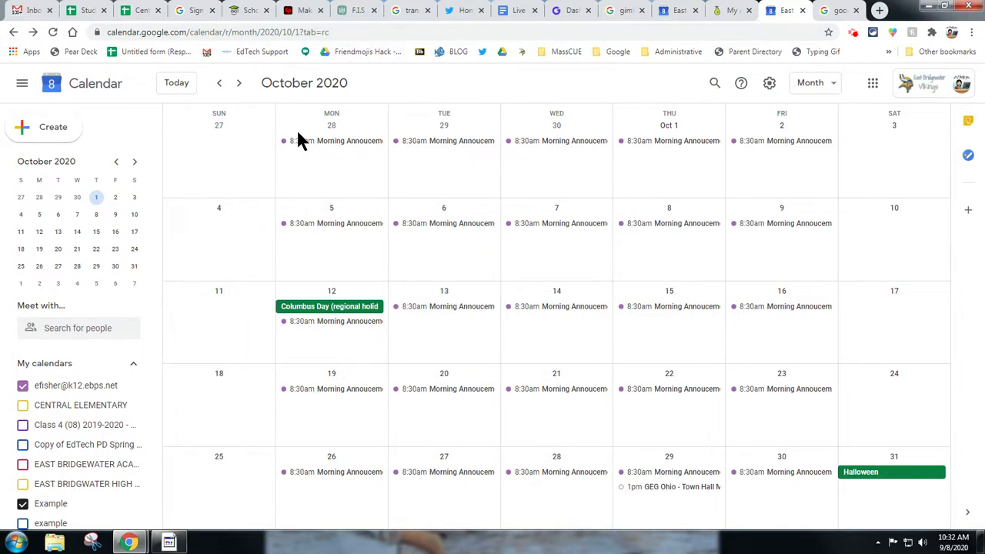
# Join the Google Meet from the September 28 "Morning Annoucements" event with the camera on and start streaming the meeting.
pyautogui.click(342, 150)
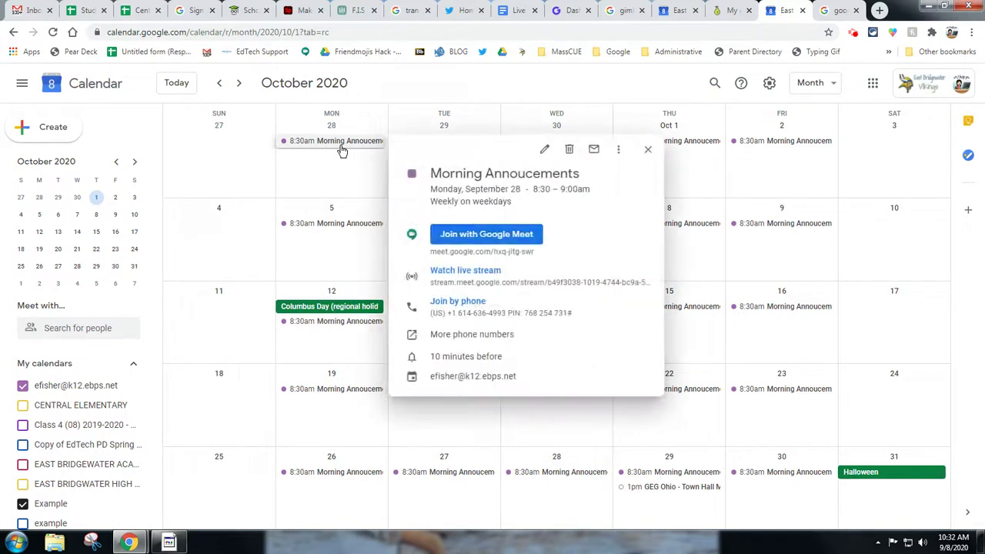
pyautogui.click(518, 240)
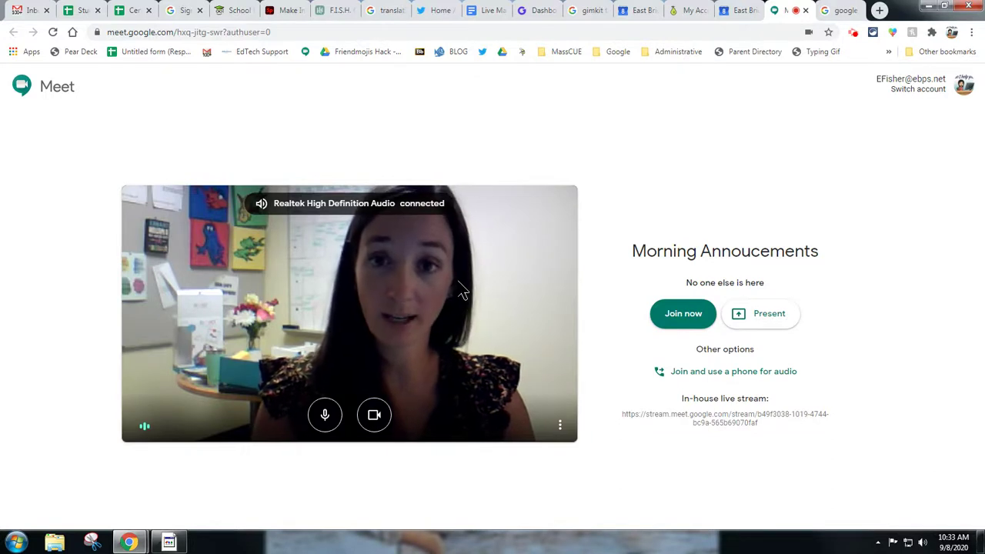
pyautogui.click(376, 419)
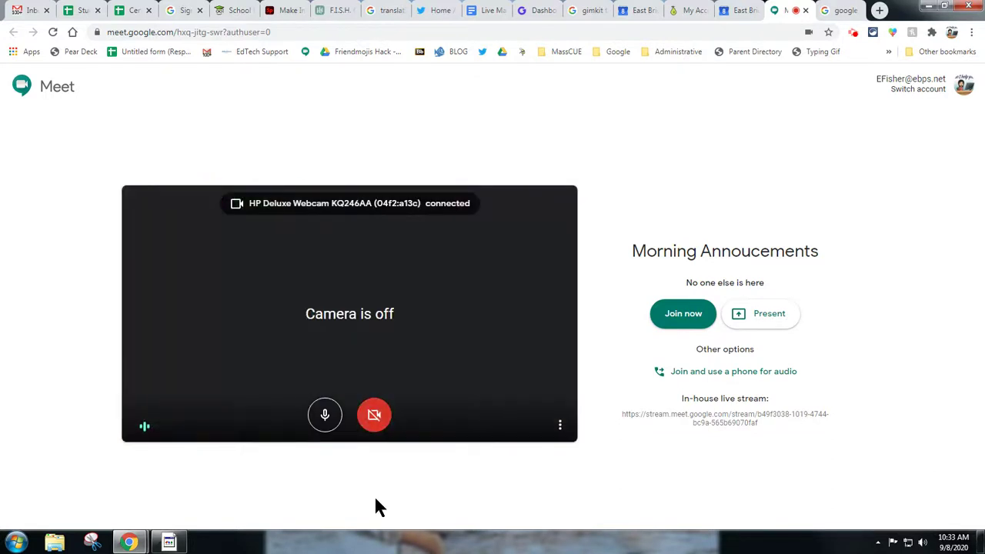
pyautogui.click(375, 416)
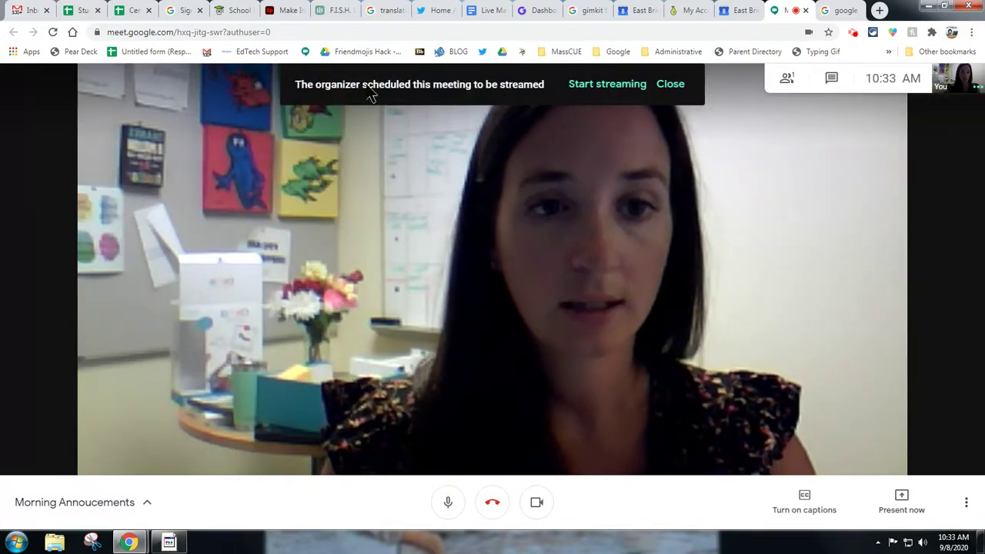
pyautogui.click(597, 91)
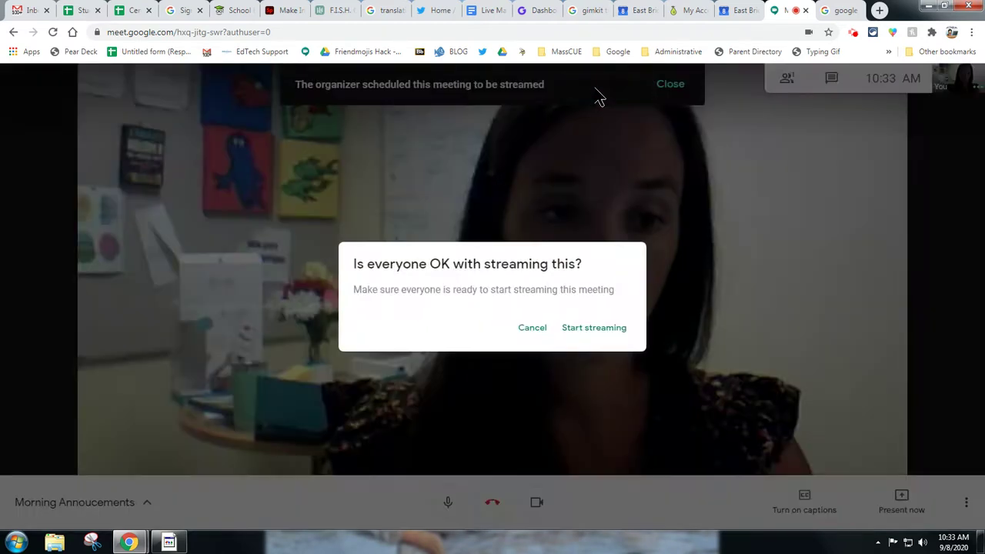
pyautogui.click(601, 337)
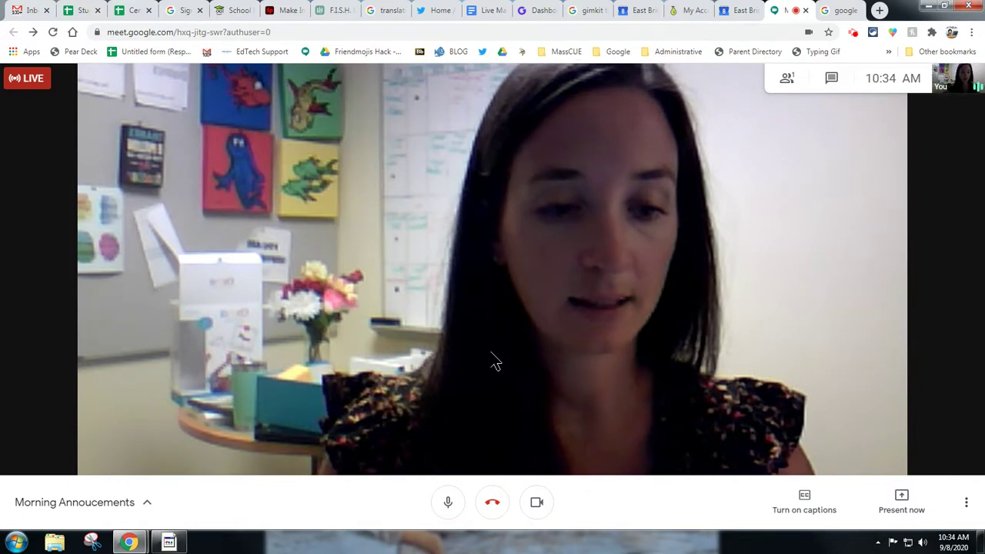
# Leave the meeting and switch back to Google Calendar to copy the live stream link from the September 28 event.
pyautogui.click(493, 505)
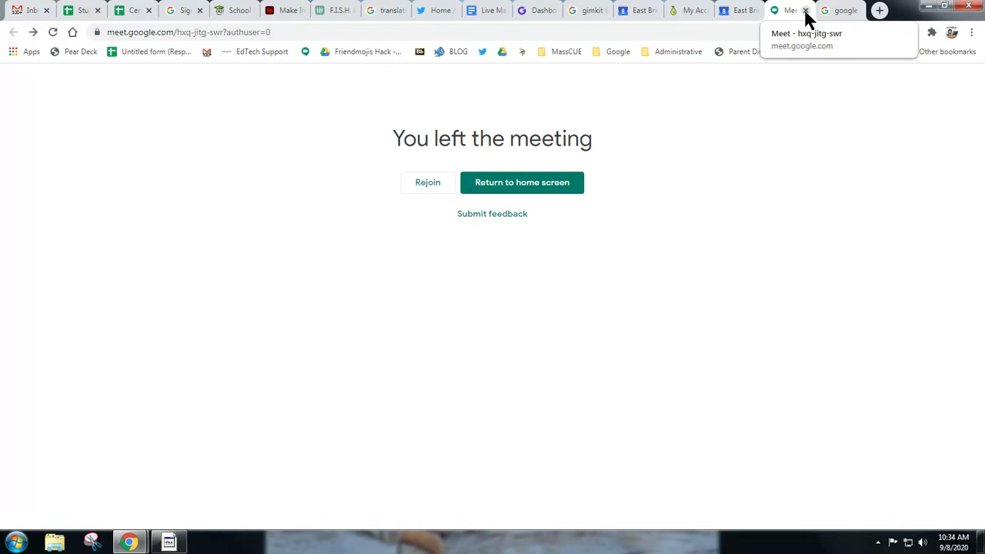
pyautogui.click(745, 18)
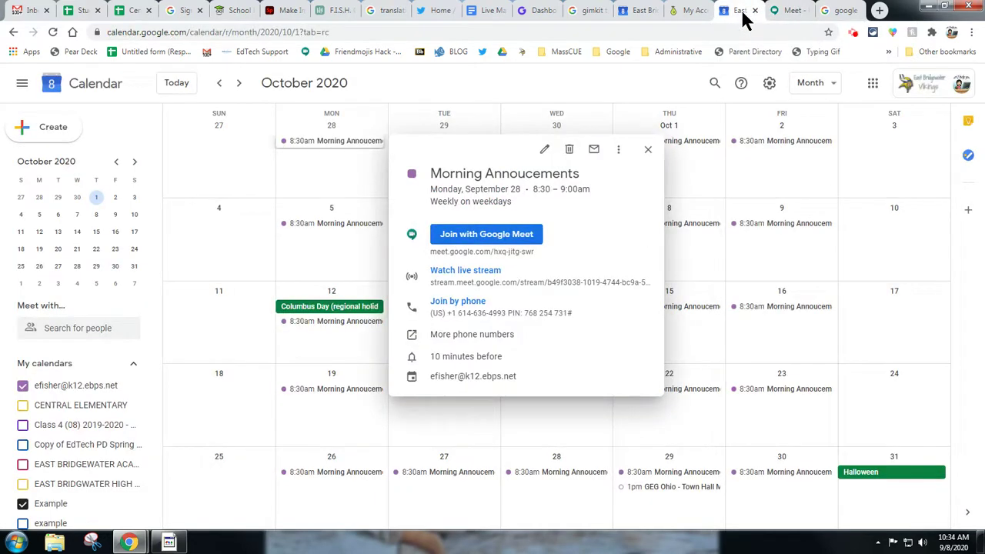
pyautogui.click(644, 276)
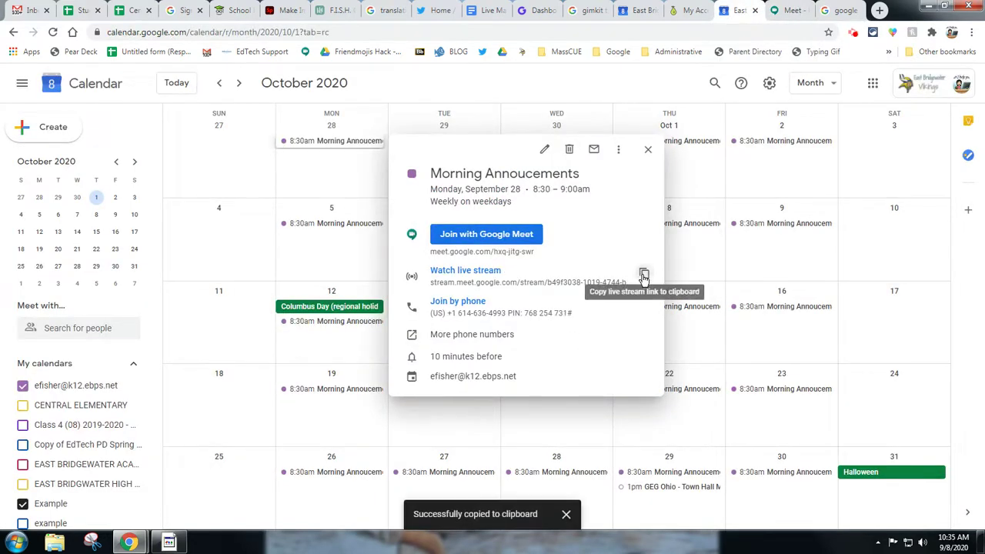